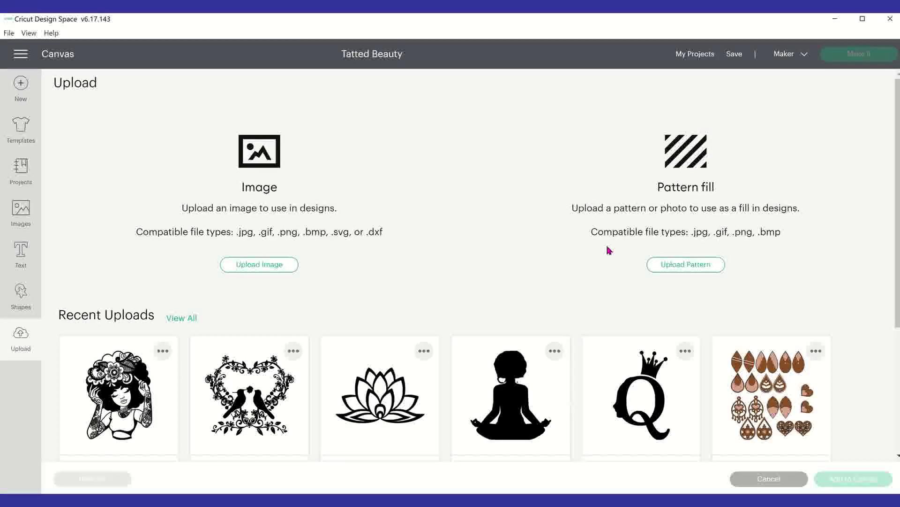
# Upload 20220116_144138.jpg from the Desktop as a new pattern image.
pyautogui.click(708, 268)
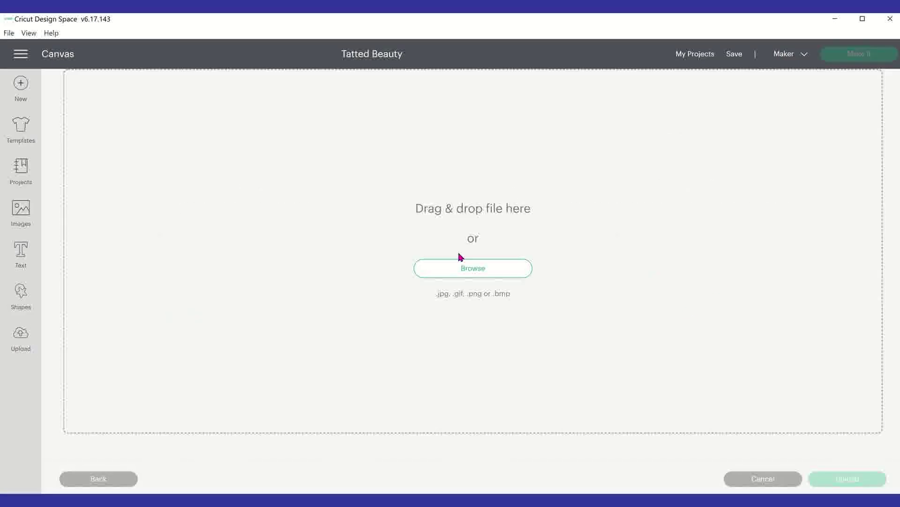
pyautogui.click(461, 275)
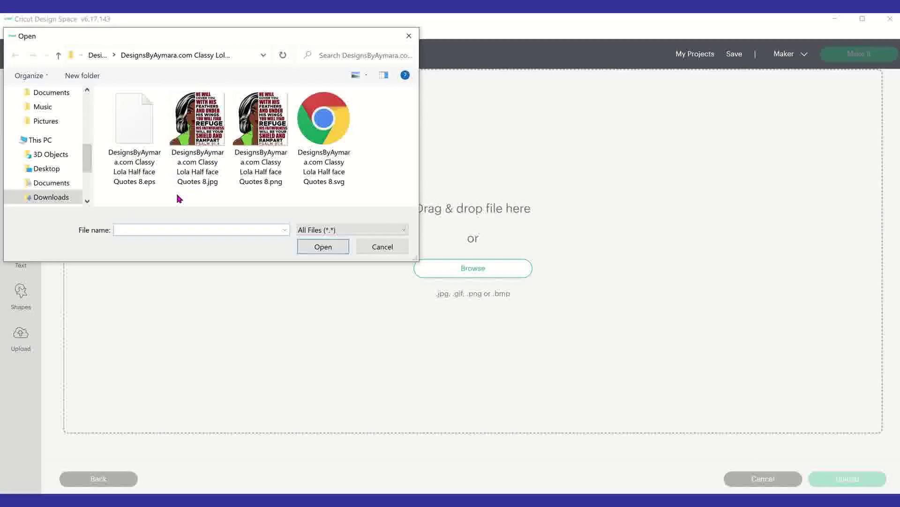
pyautogui.click(56, 171)
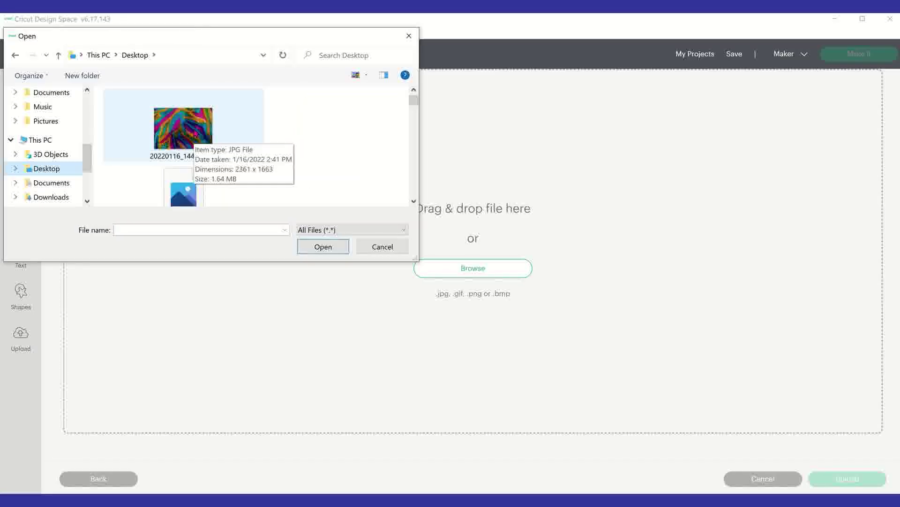
pyautogui.click(193, 128)
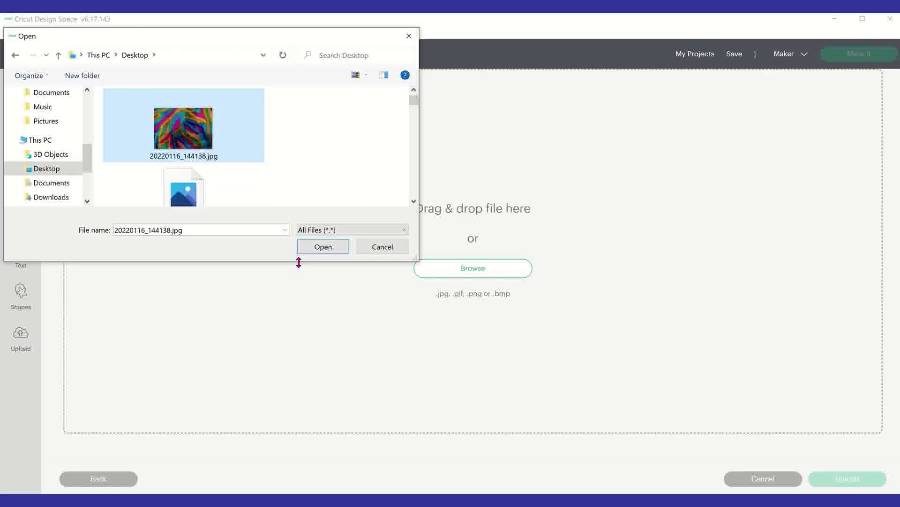
pyautogui.click(323, 247)
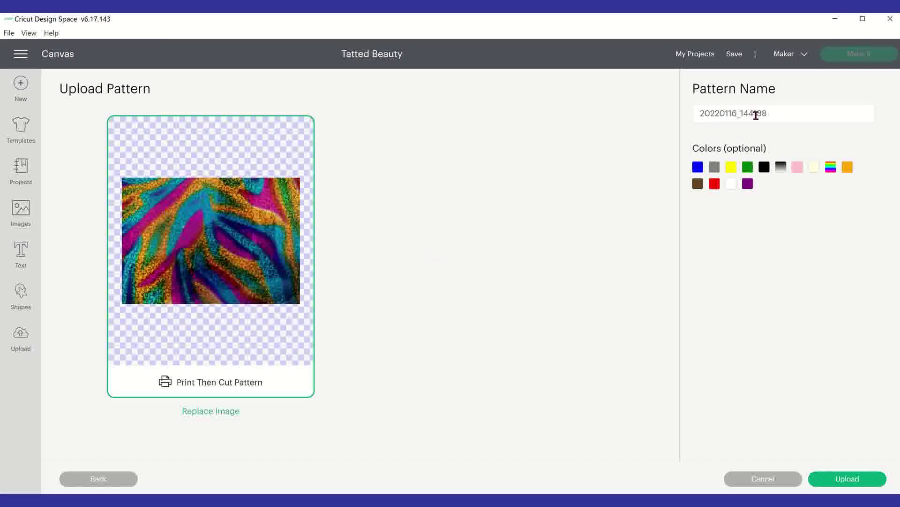
# Rename the pattern 'rainbow ripples', fixing the typo, and upload it.
pyautogui.moveTo(790, 112); pyautogui.dragTo(668, 121)
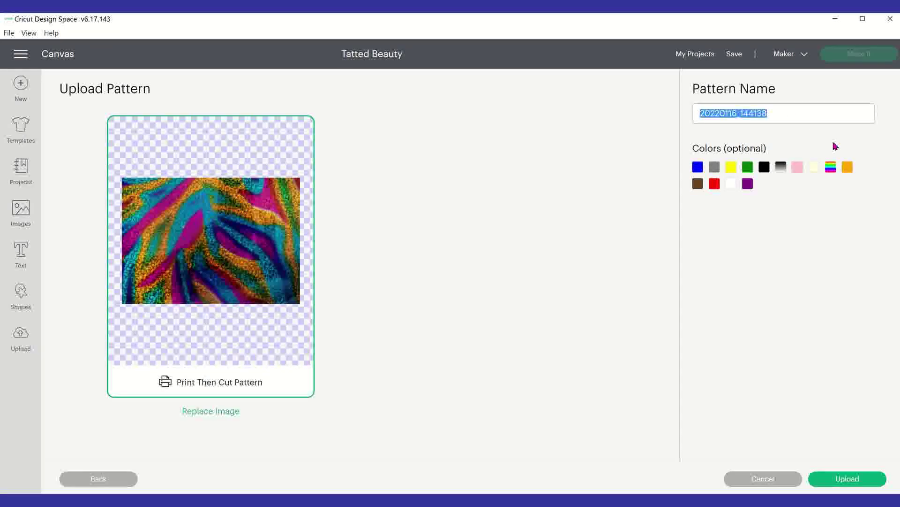
pyautogui.write('rai')
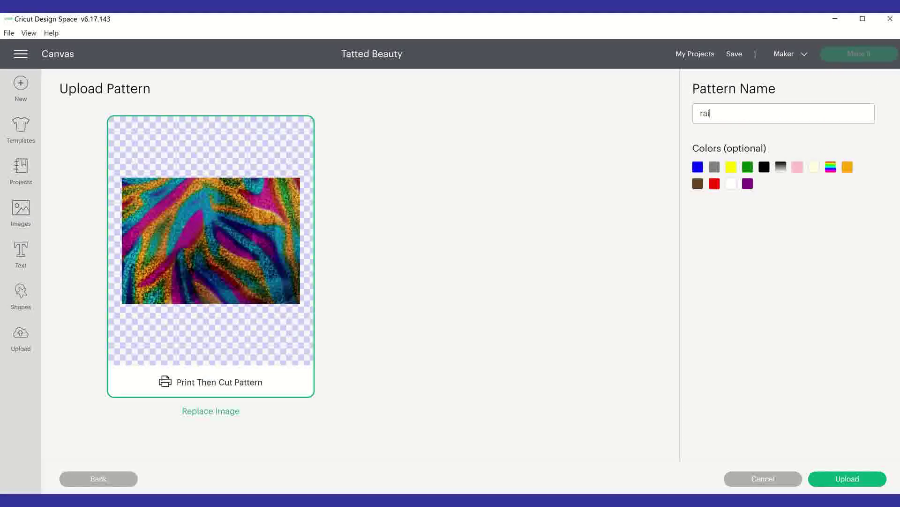
pyautogui.write('nbox ripples')
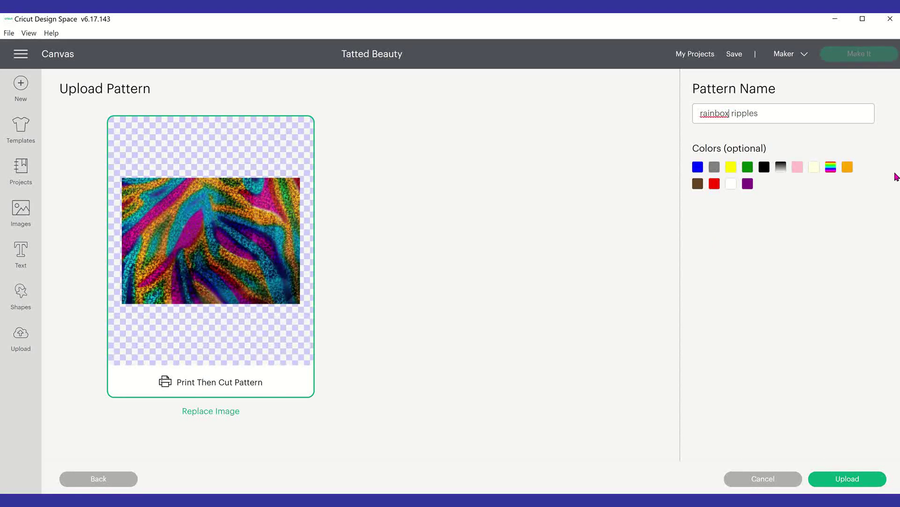
pyautogui.press('BackSpace')
pyautogui.write('w')
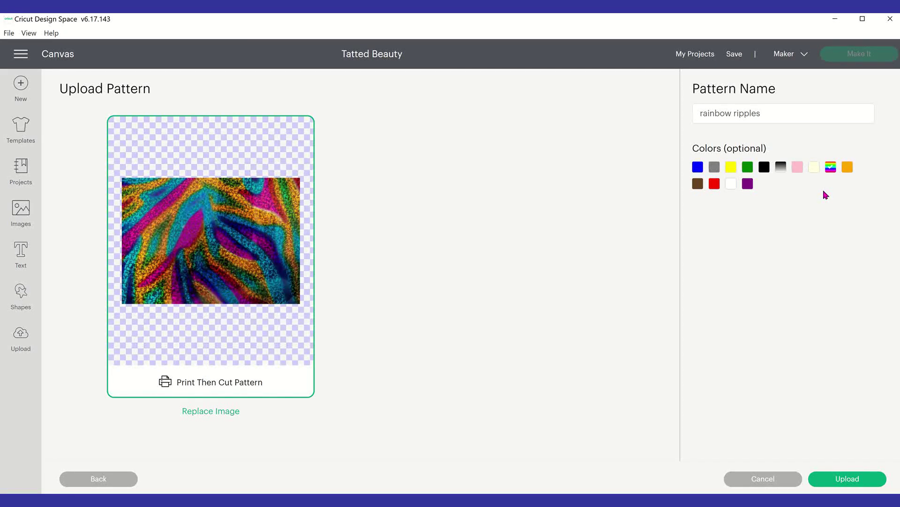
pyautogui.click(829, 484)
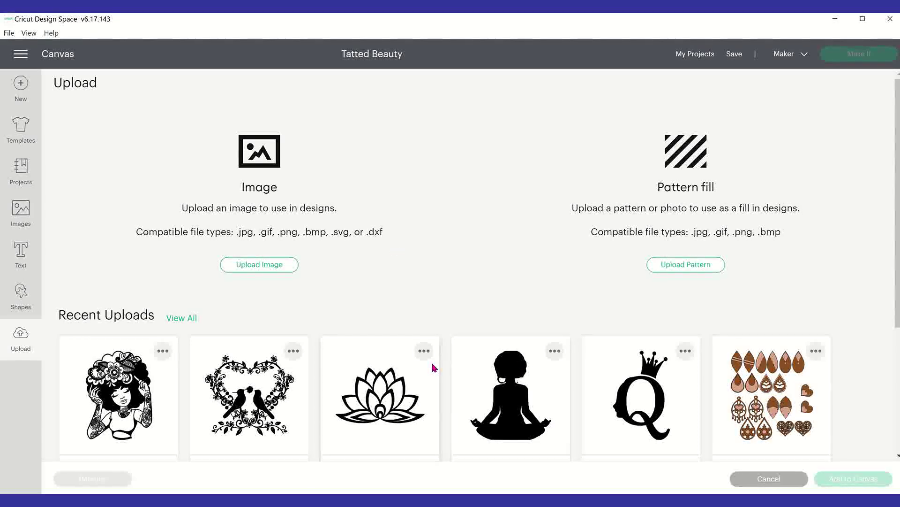
# Add the tattooed afro woman image from Recent Uploads to the T-shirt canvas.
pyautogui.click(144, 416)
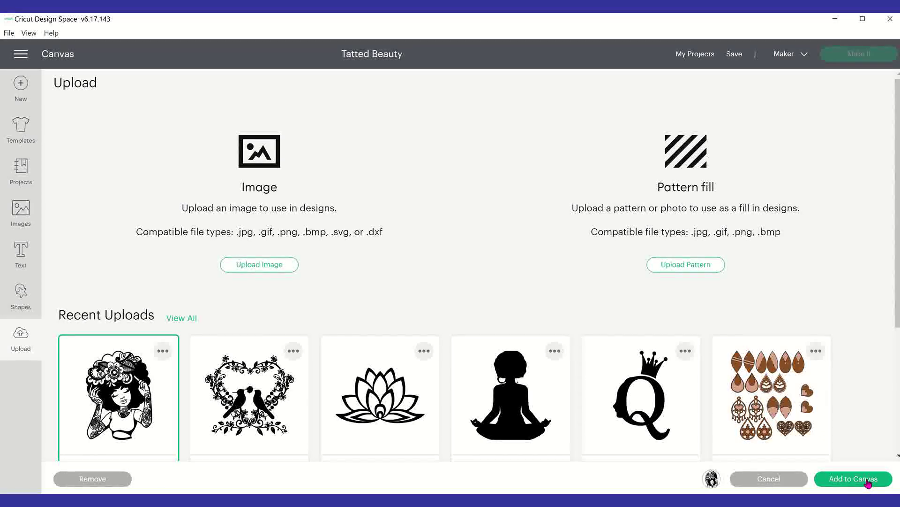
pyautogui.click(848, 487)
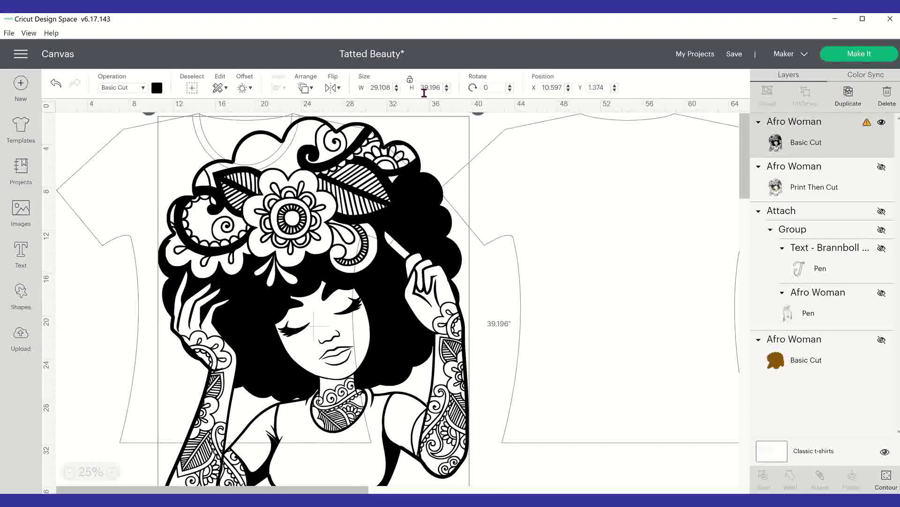
# Size the afro woman design to 15 x 15 inches and drag it onto the shirt front.
pyautogui.click(375, 87)
pyautogui.write('15')
pyautogui.press('Tab')
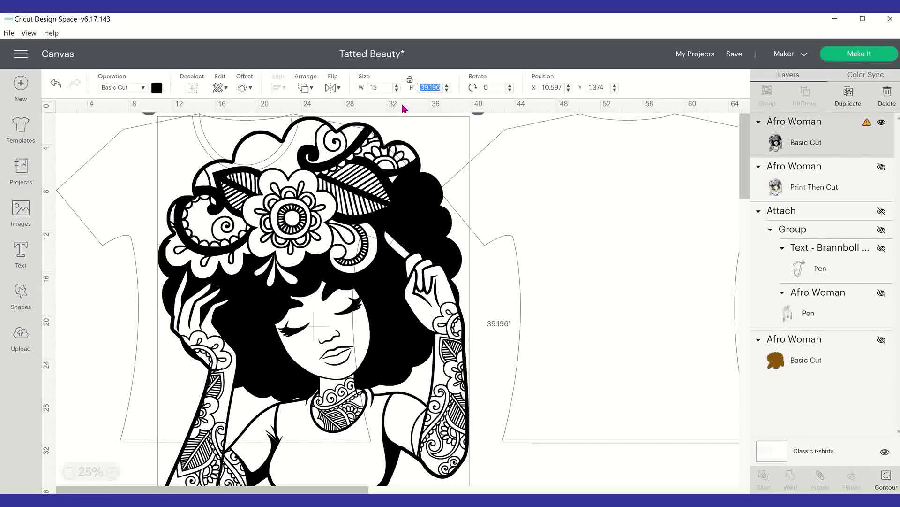
pyautogui.write('15')
pyautogui.press('Tab')
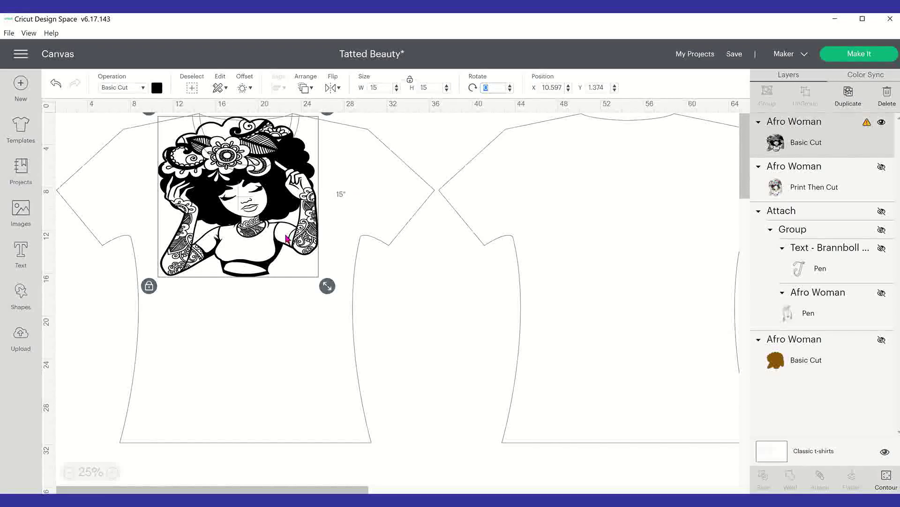
pyautogui.moveTo(258, 221); pyautogui.dragTo(266, 262)
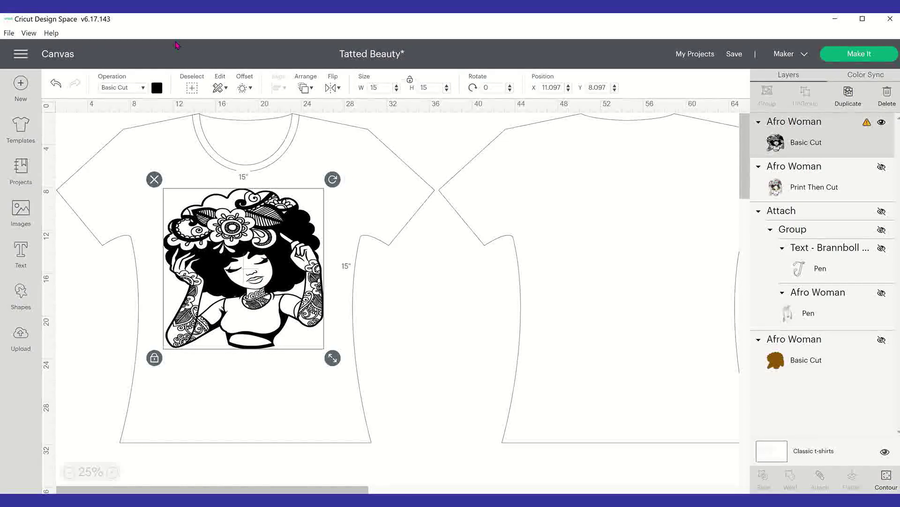
# Change the afro woman layer's operation to Print Then Cut, Standard.
pyautogui.click(144, 89)
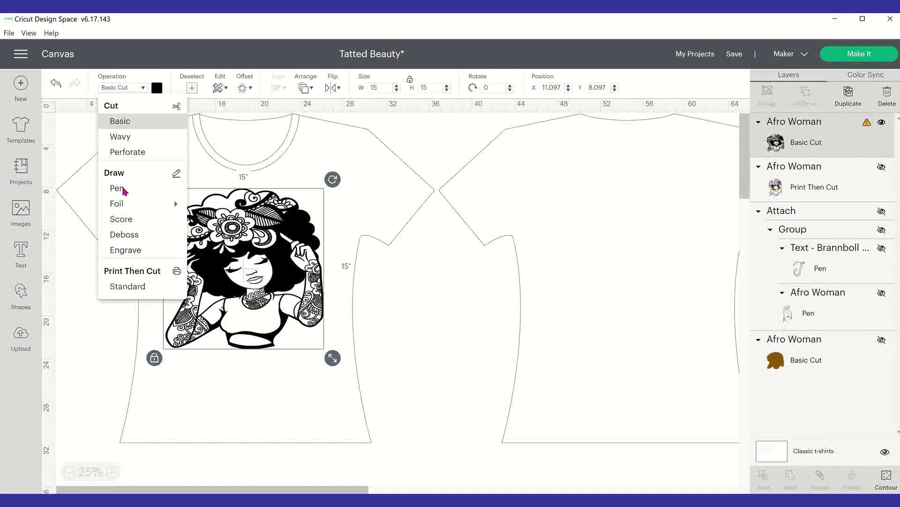
pyautogui.click(130, 290)
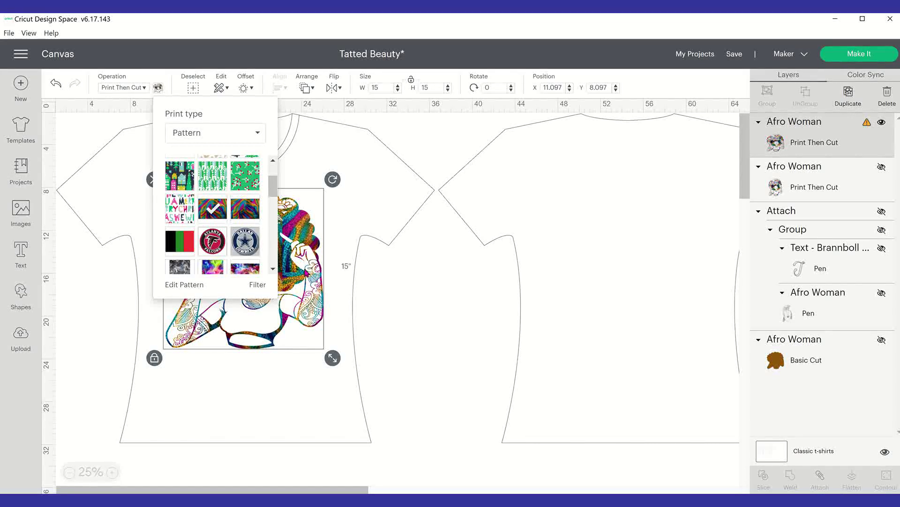
# Close the print pattern choices and undo the last change to the design.
pyautogui.click(304, 271)
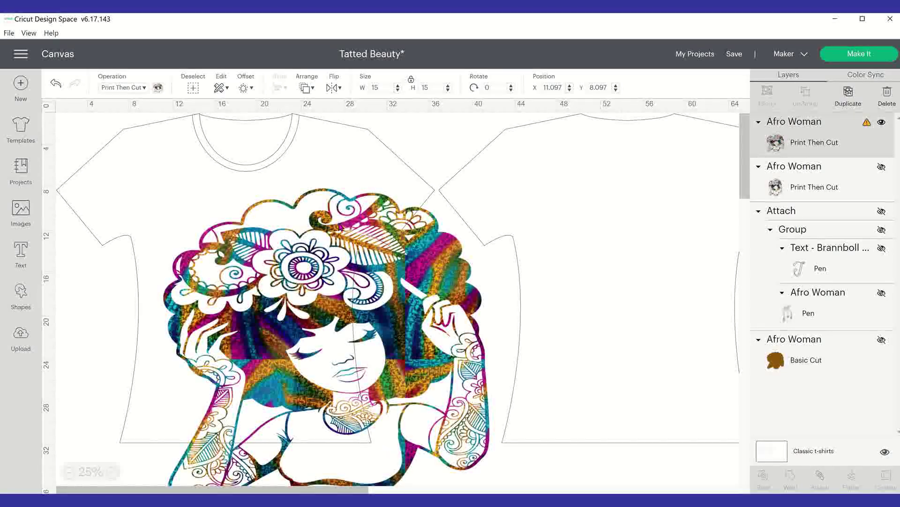
pyautogui.hotkey('ctrl', 'z')
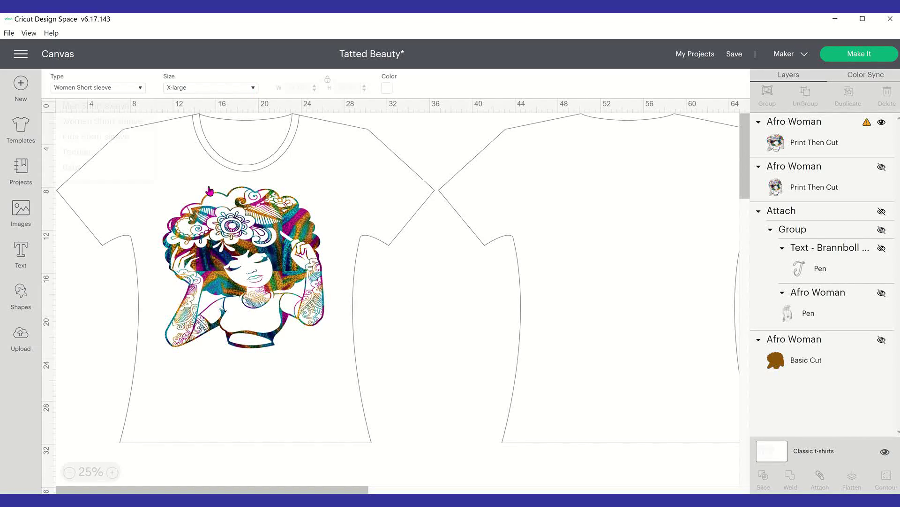
# Keep the shirt mockup at X-large and choose a new shirt colour from the material colours.
pyautogui.click(253, 88)
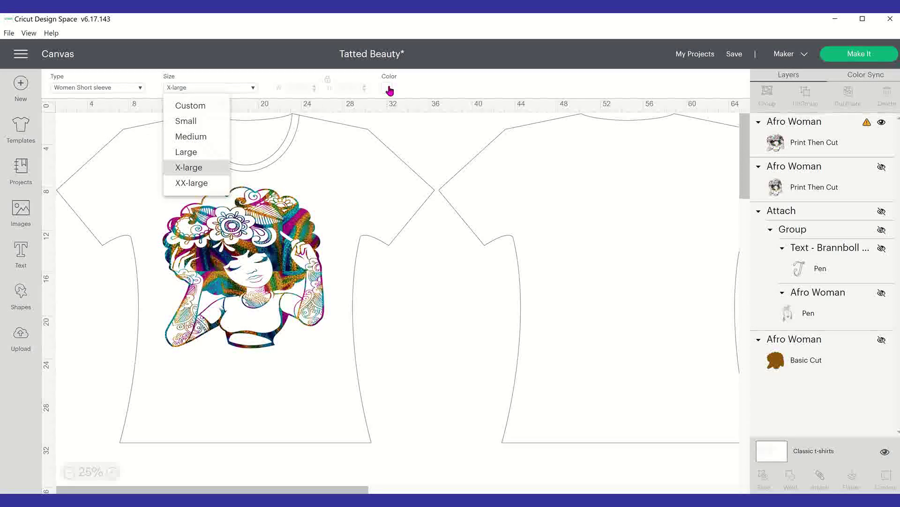
pyautogui.click(389, 90)
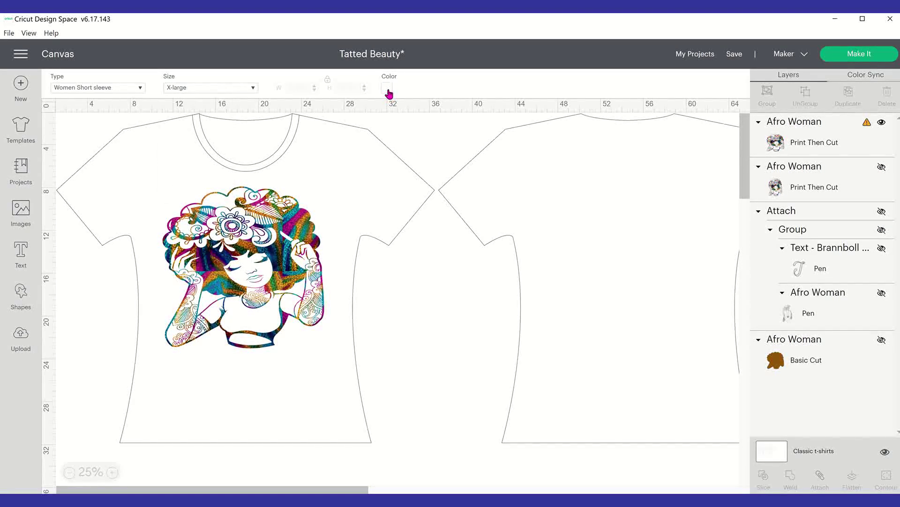
pyautogui.click(387, 89)
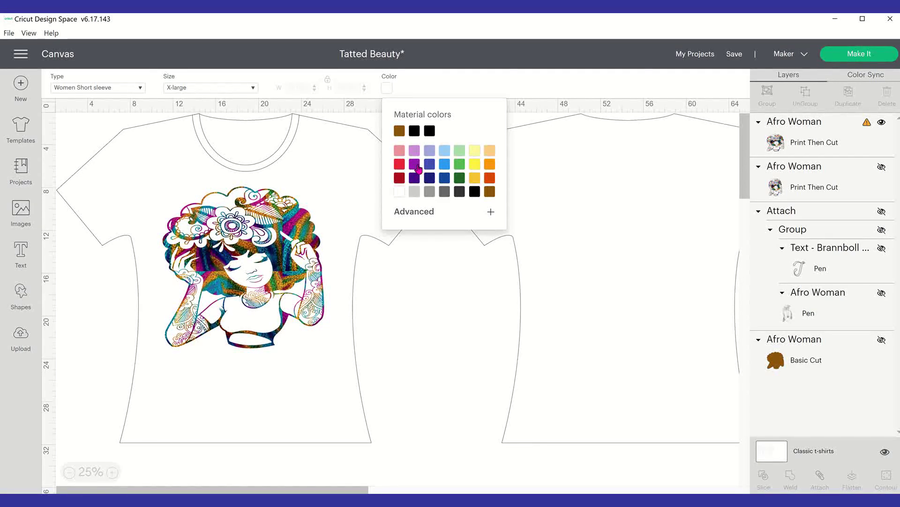
pyautogui.click(430, 134)
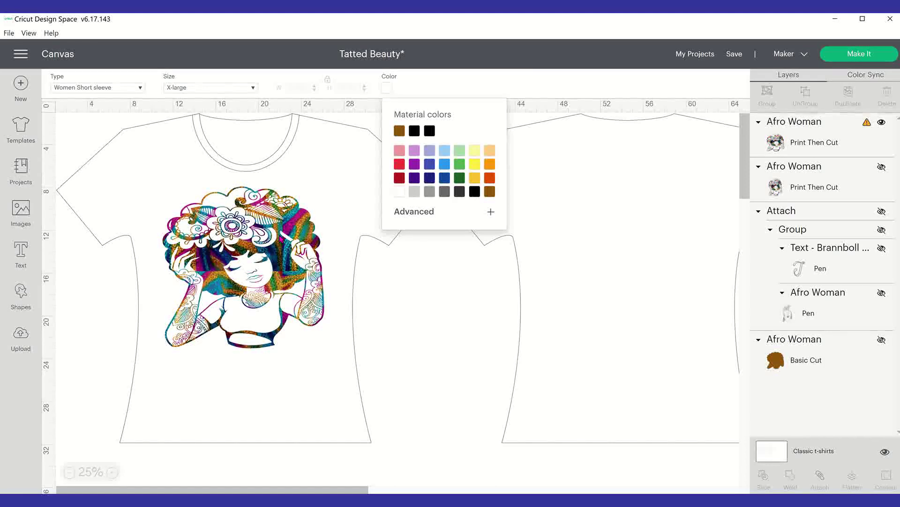
pyautogui.click(249, 270)
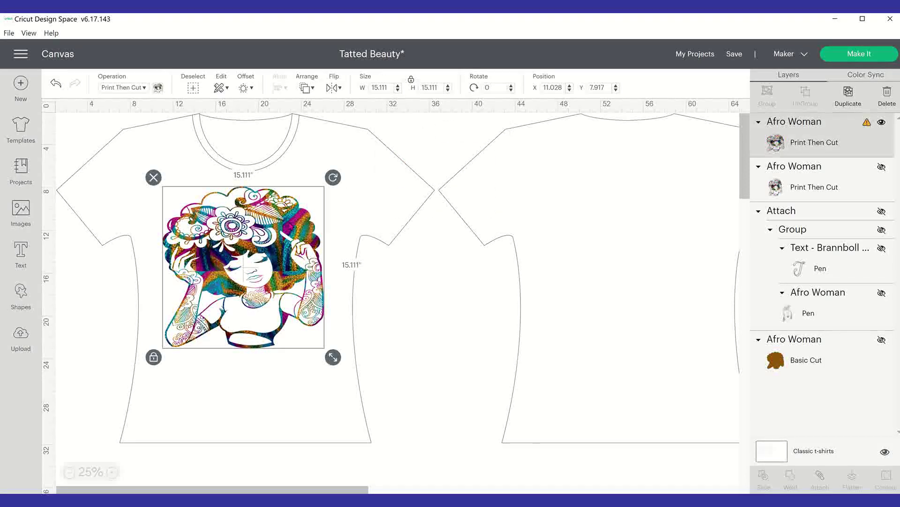
# Deselect the afro woman design on the canvas.
pyautogui.click(463, 256)
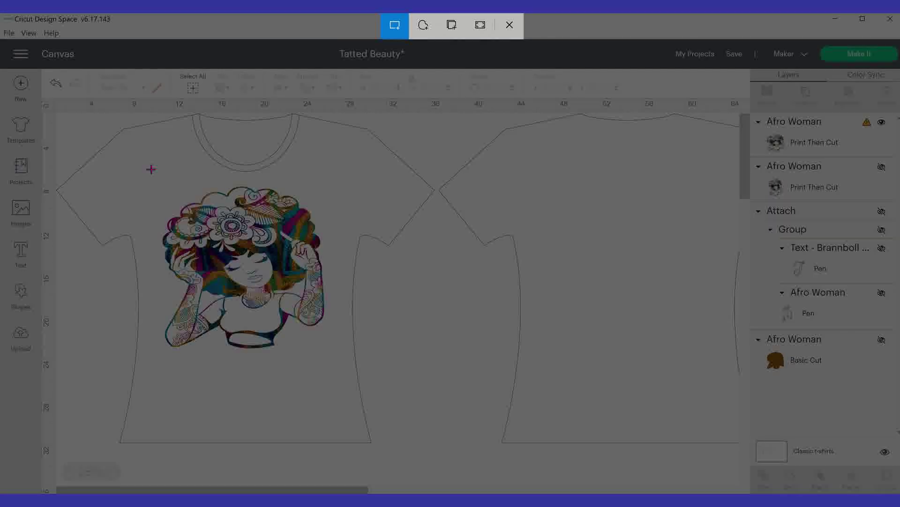
# Snip a rectangle around the rainbow-ripple afro woman shirt design.
pyautogui.moveTo(151, 169); pyautogui.dragTo(341, 381)
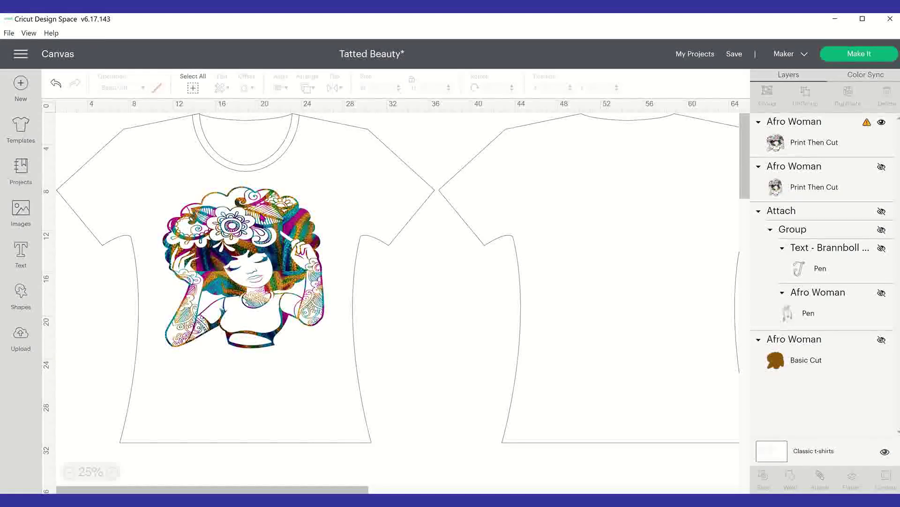
# Select and deselect the colourful woman design, then go to the Upload page.
pyautogui.click(278, 283)
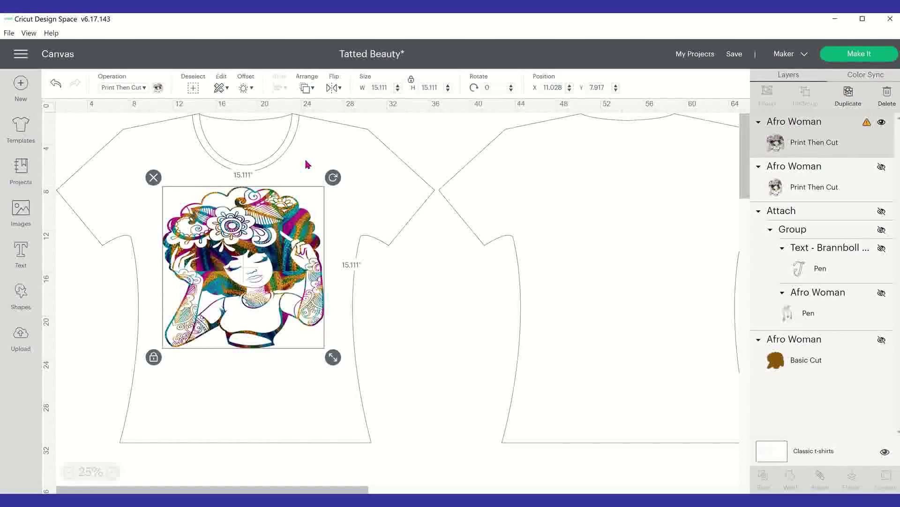
pyautogui.press('Escape')
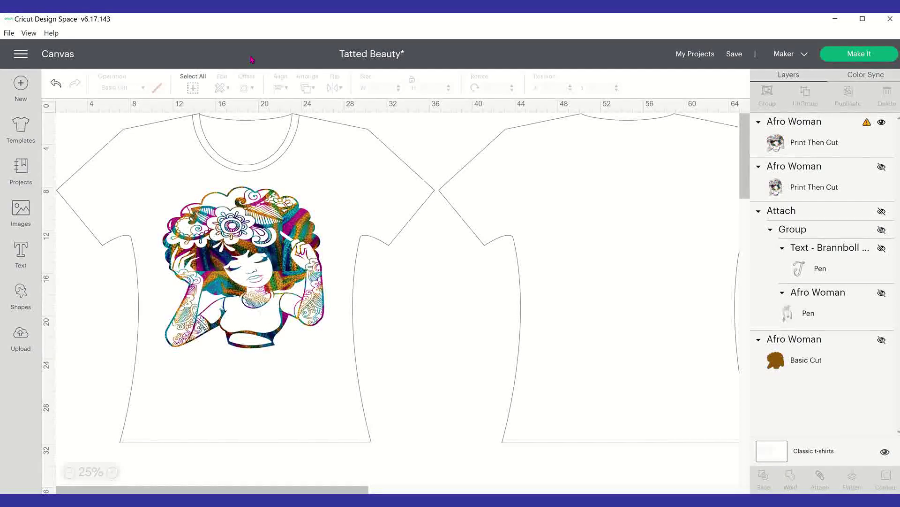
pyautogui.click(21, 347)
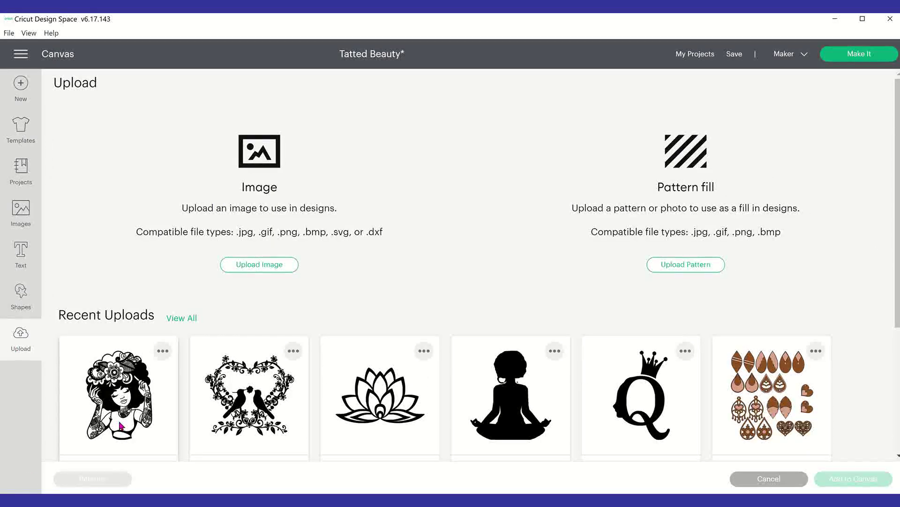
# Add the black-and-white tattooed woman from recent uploads and hide the Classic t-shirt template.
pyautogui.click(119, 425)
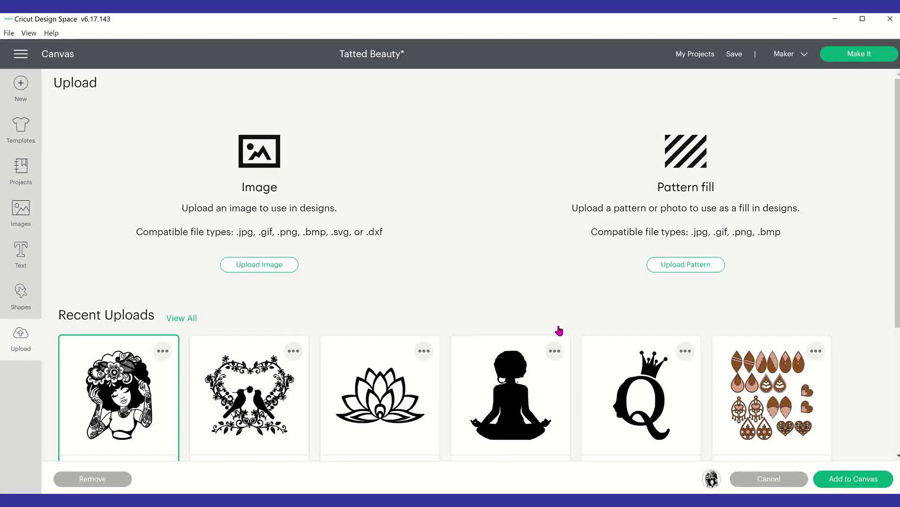
pyautogui.press('Return')
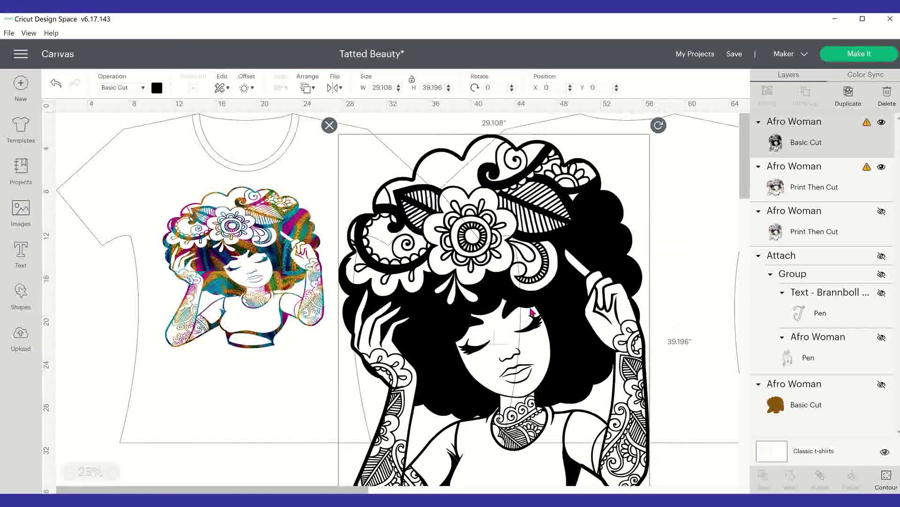
pyautogui.click(524, 343)
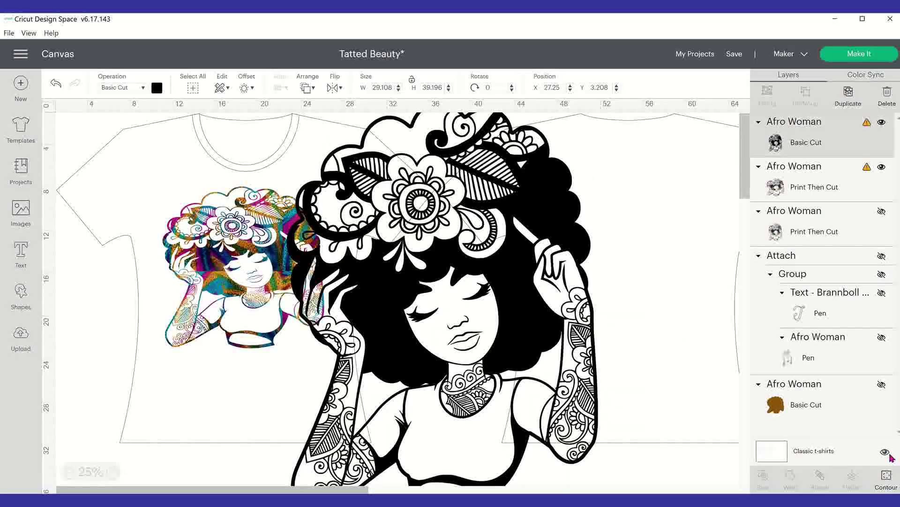
pyautogui.click(886, 453)
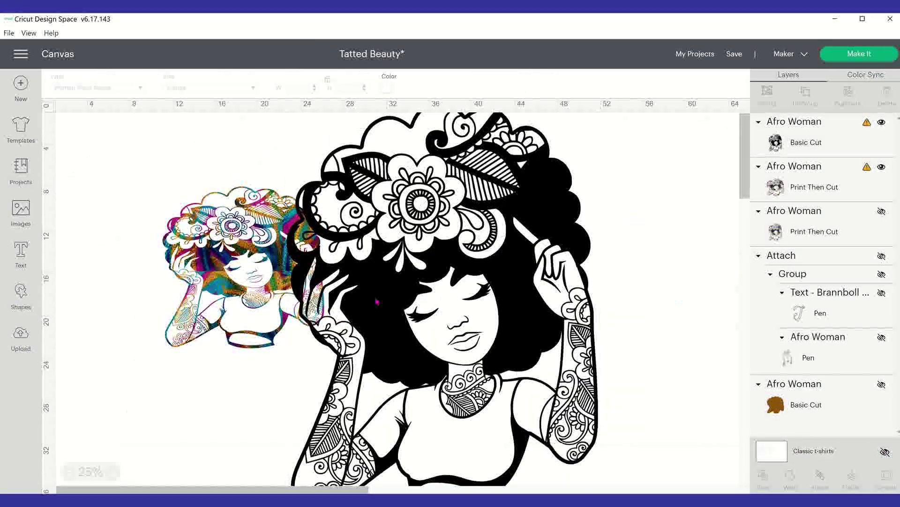
# Enlarge the colourful woman image to about 30 inches.
pyautogui.click(303, 301)
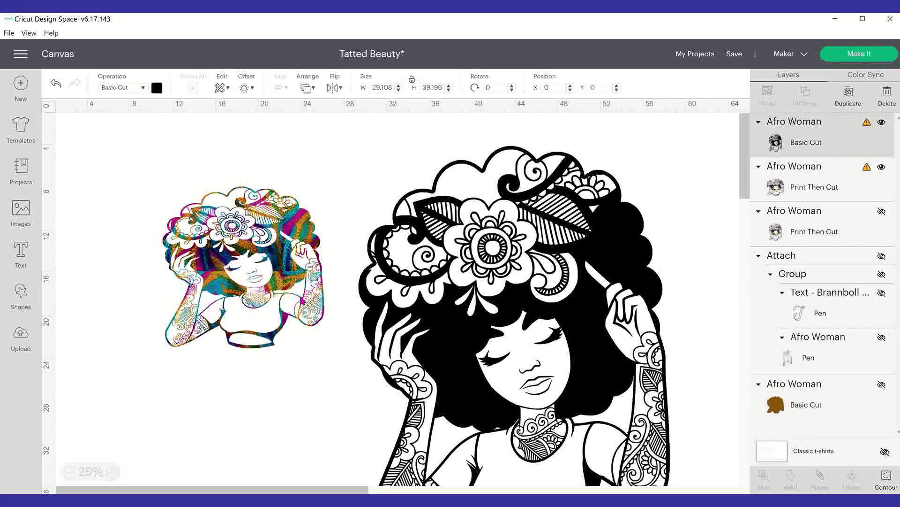
pyautogui.click(303, 300)
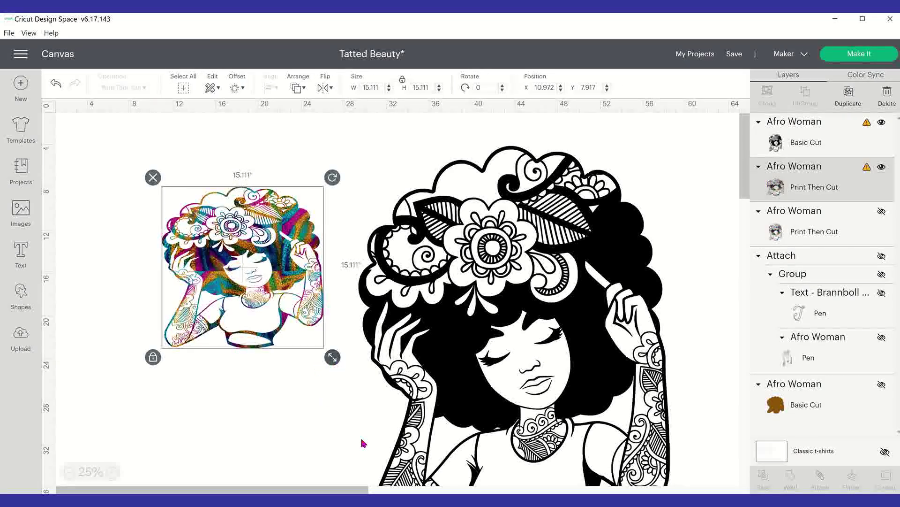
pyautogui.moveTo(332, 357); pyautogui.dragTo(493, 492)
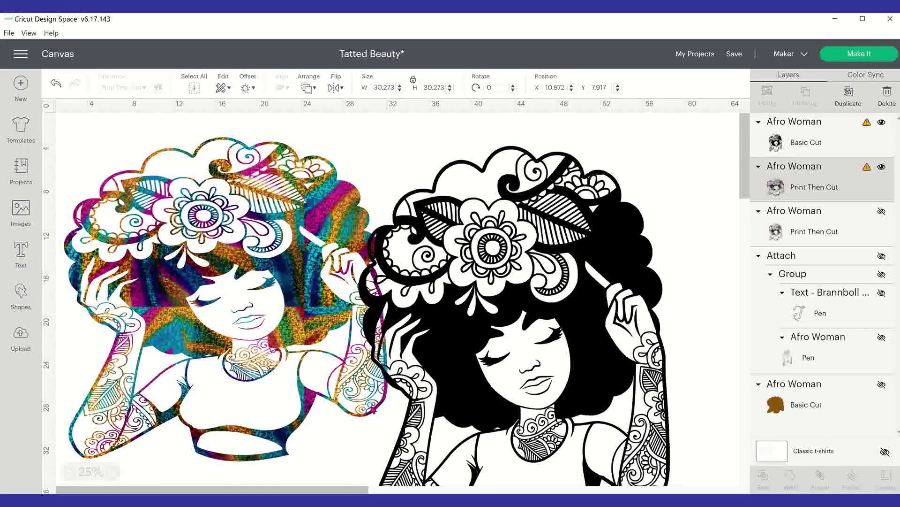
pyautogui.scroll(-1, 369, 412)
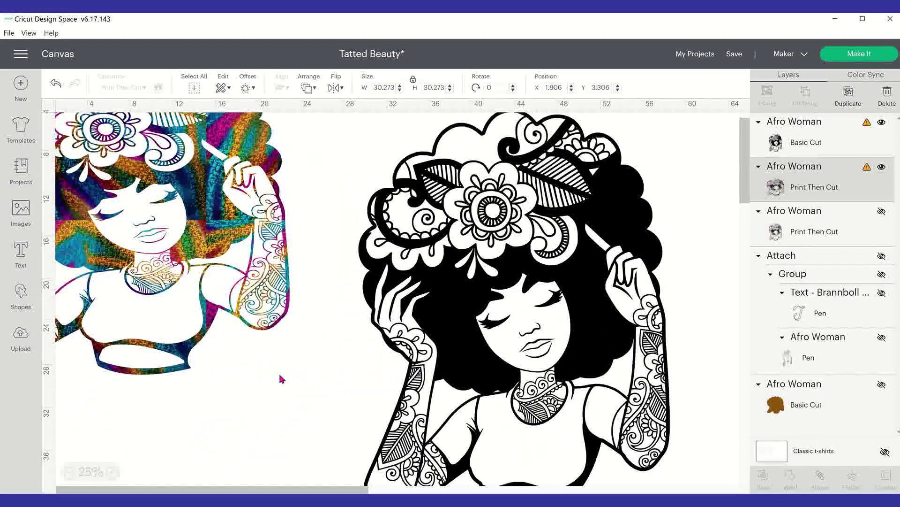
pyautogui.scroll(-1, 330, 324)
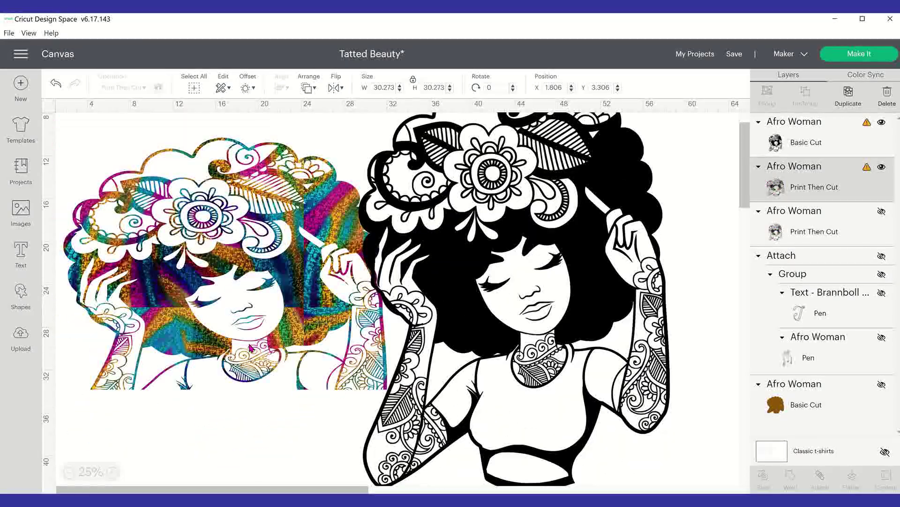
pyautogui.click(514, 281)
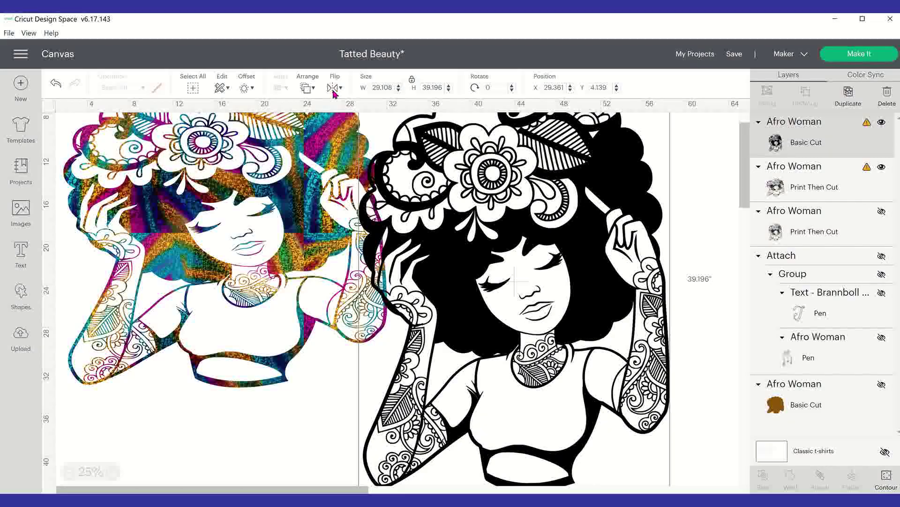
# Set the colourful woman's width to 19.82 in and move the black-and-white copy beside it.
pyautogui.click(220, 276)
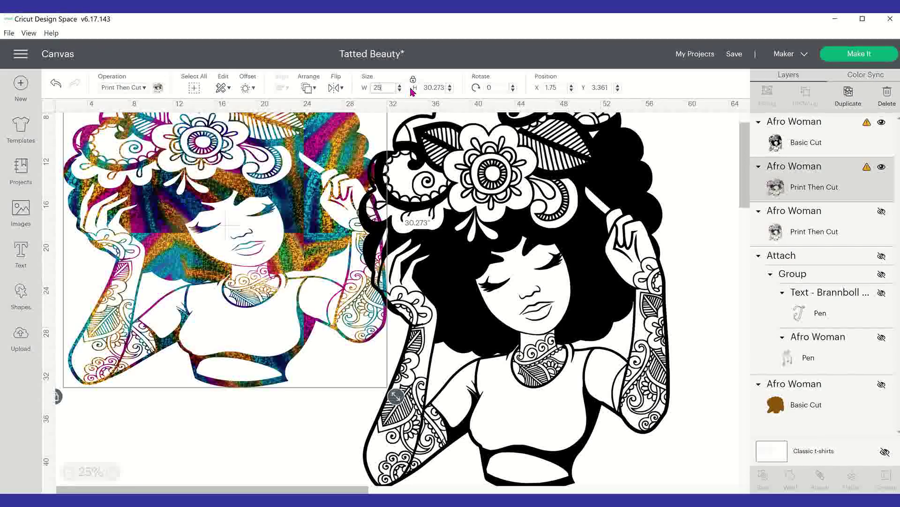
pyautogui.press('Tab')
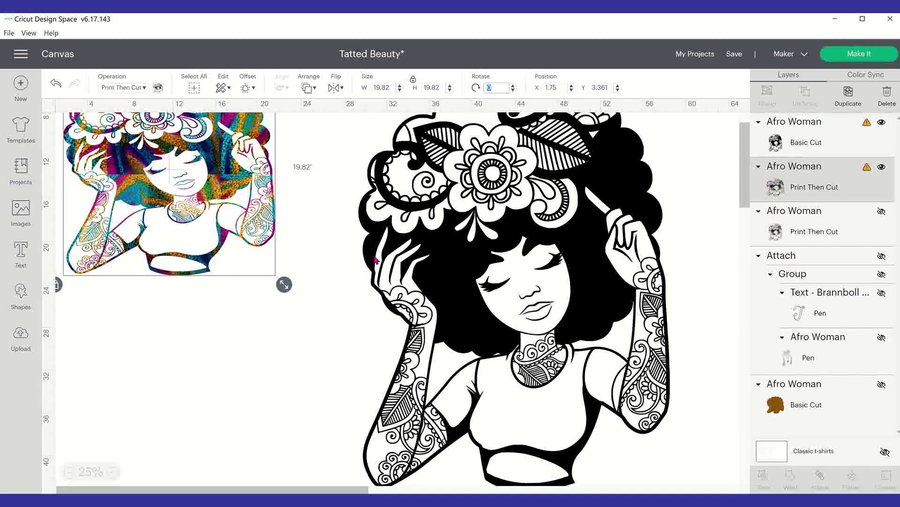
pyautogui.press('Return')
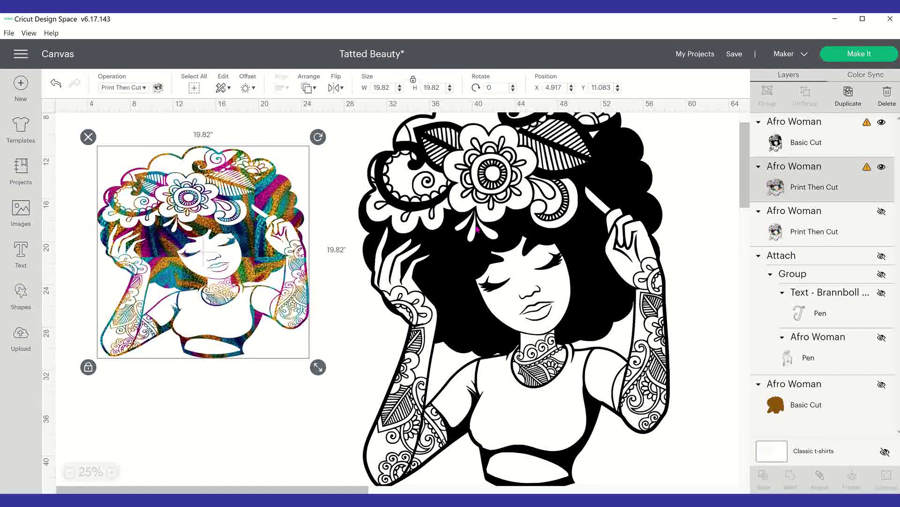
pyautogui.moveTo(502, 194); pyautogui.dragTo(488, 249)
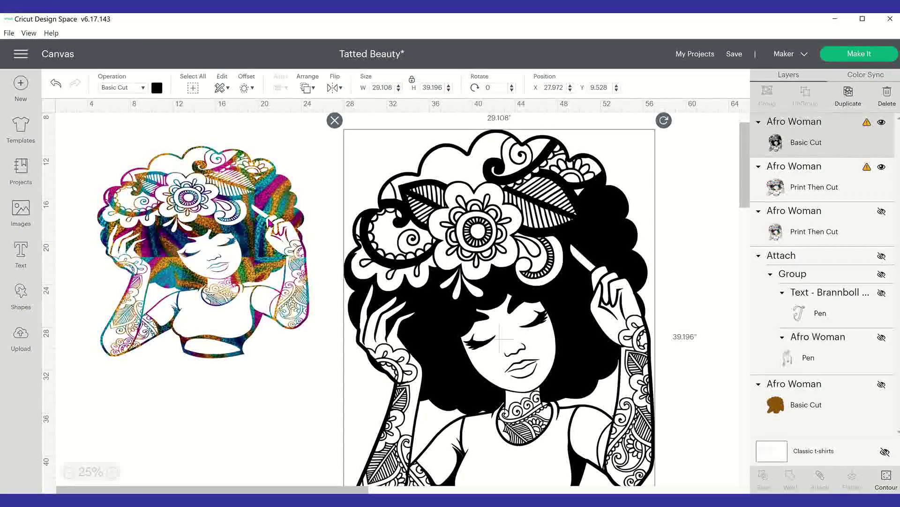
# Change the black-and-white woman's operation to Print Then Cut.
pyautogui.click(157, 87)
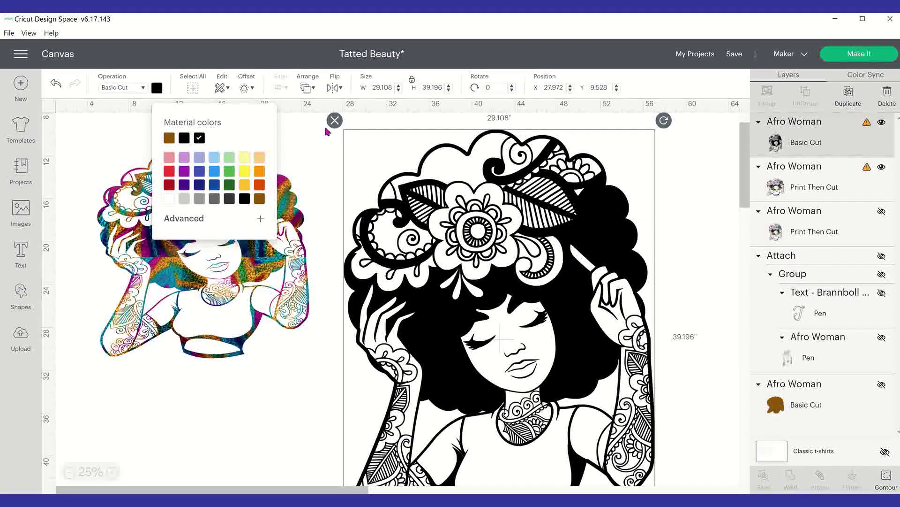
pyautogui.click(123, 87)
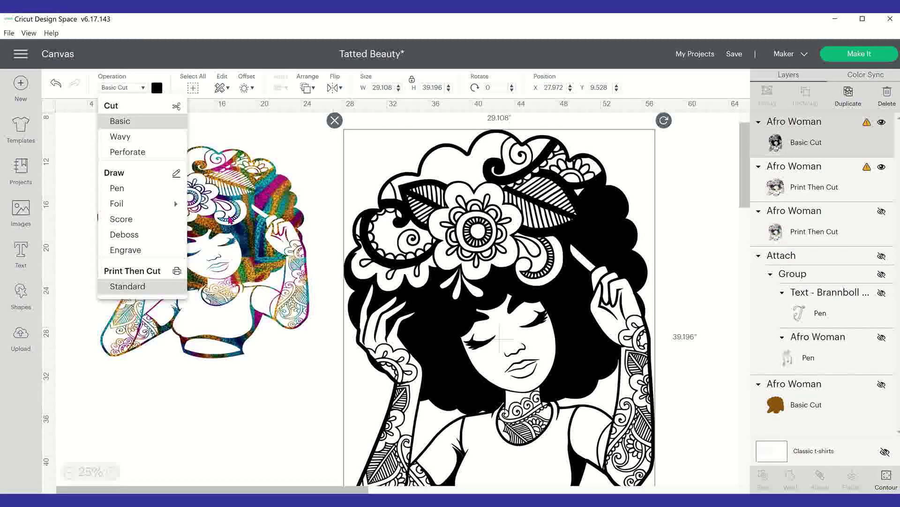
pyautogui.click(127, 286)
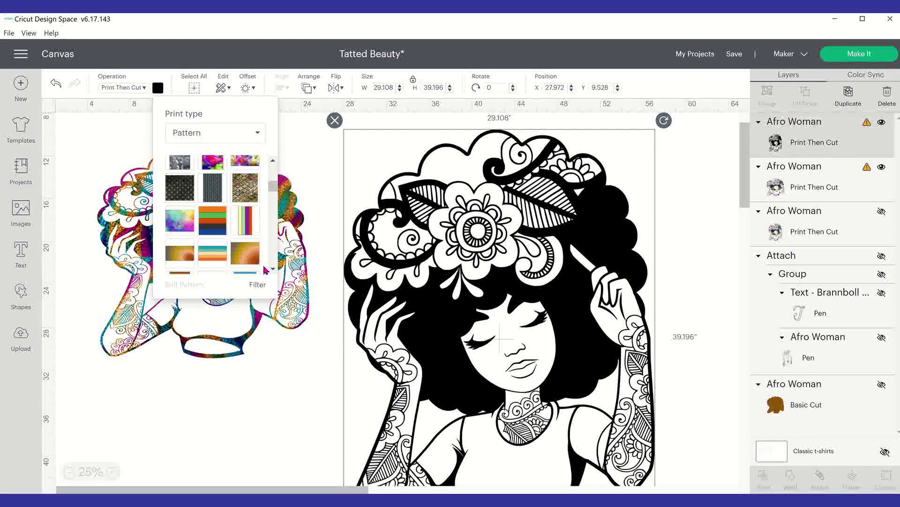
# Apply the rainbow brush-stroke pattern, enlarge the left ripple copy, and nudge the patterned woman right.
pyautogui.click(324, 281)
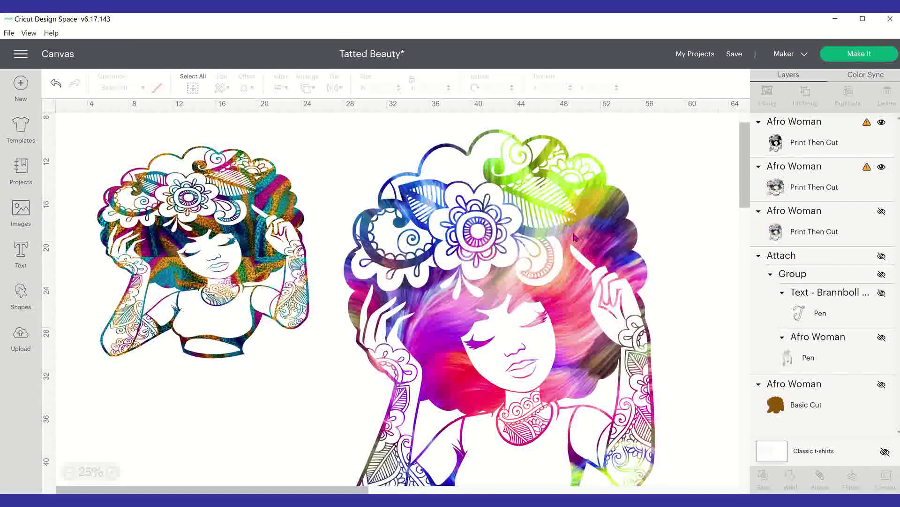
pyautogui.click(375, 270)
pyautogui.scroll(-3, 353, 241)
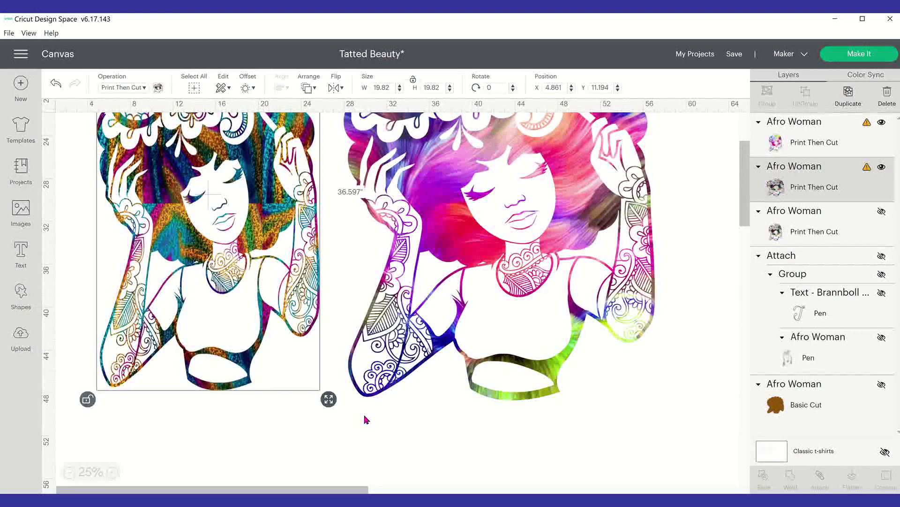
pyautogui.moveTo(367, 419); pyautogui.dragTo(509, 318)
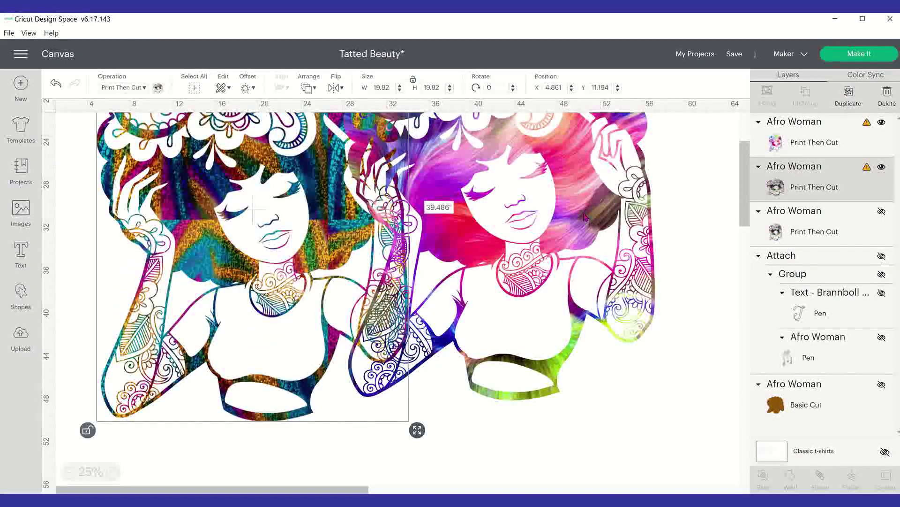
pyautogui.moveTo(585, 216); pyautogui.dragTo(595, 221)
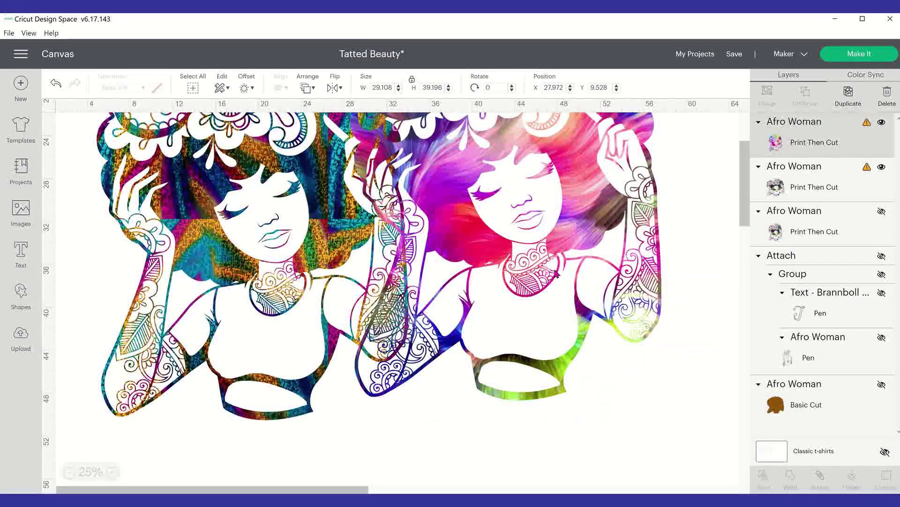